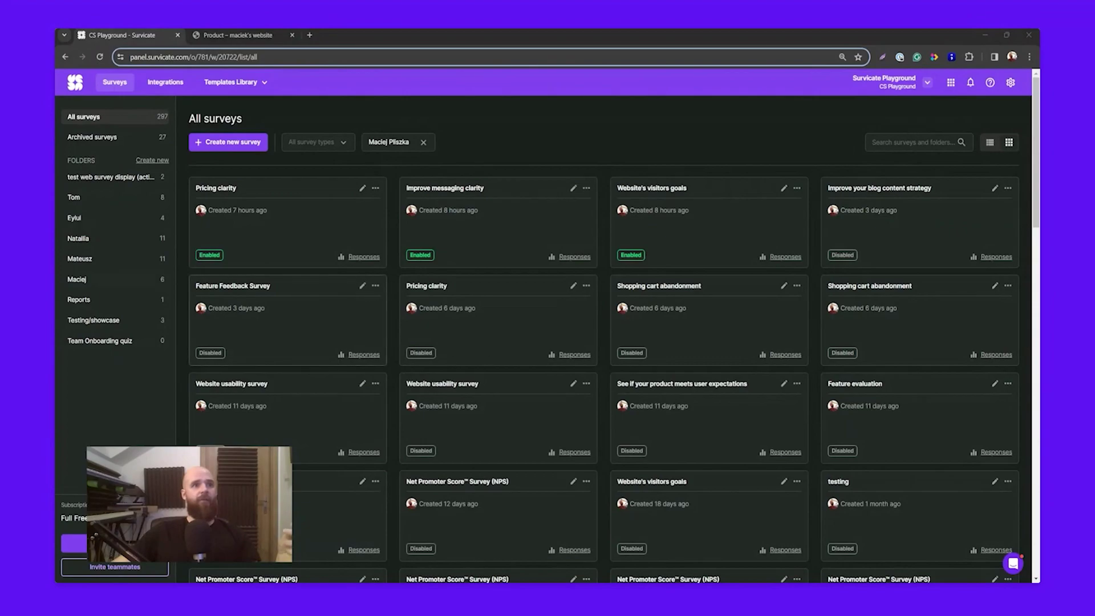
# Create a website or in-product survey from the "Website's visitors goals" template, searching the template library for "goals".
pyautogui.click(230, 144)
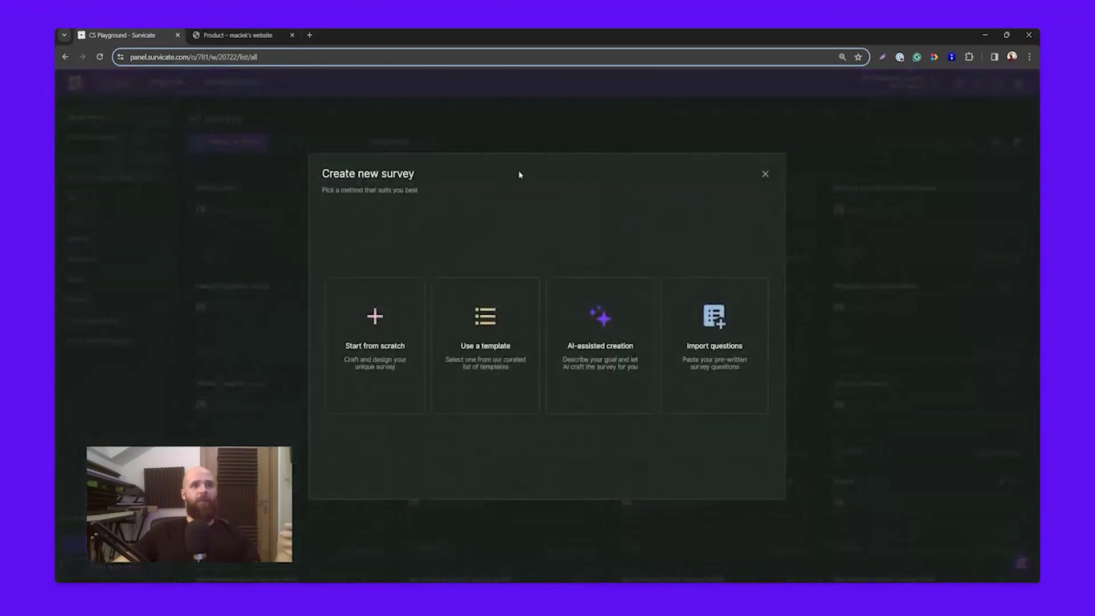
pyautogui.click(469, 318)
pyautogui.click(416, 276)
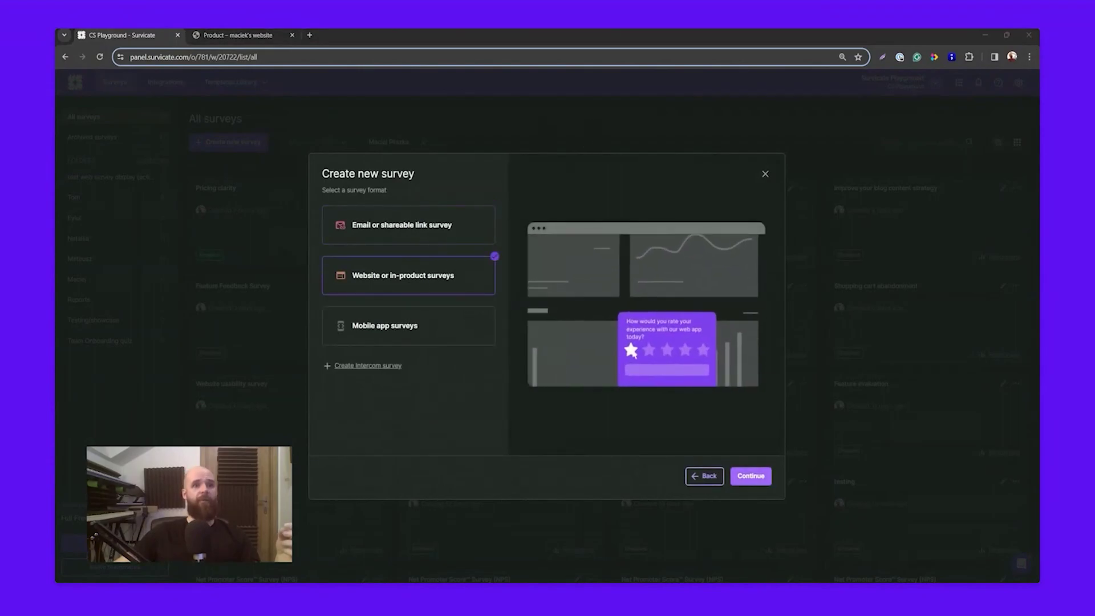
pyautogui.press('Escape')
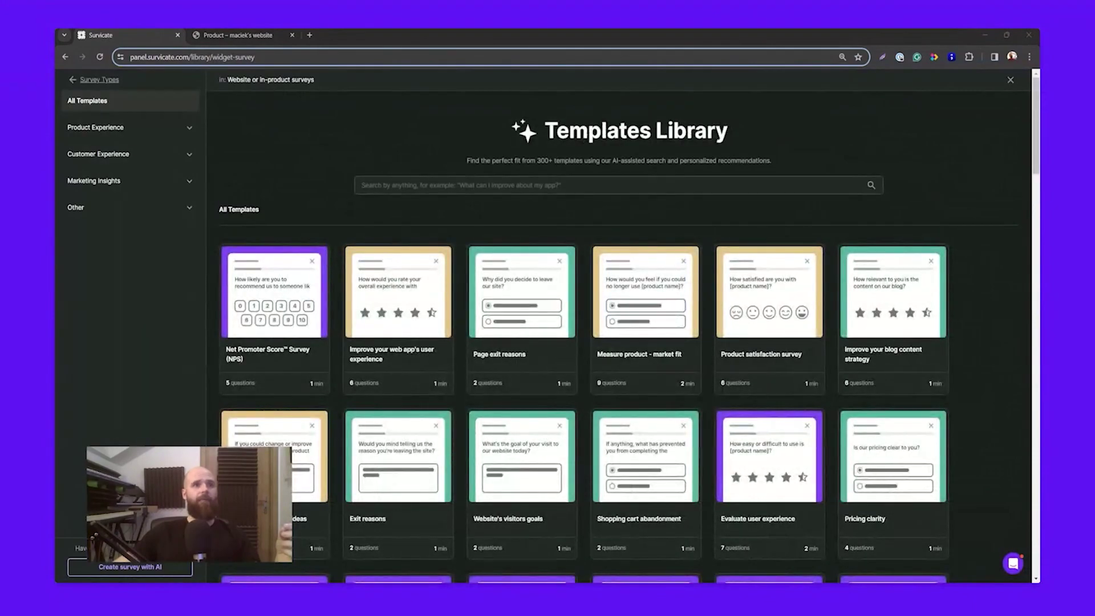
pyautogui.click(405, 179)
pyautogui.write('goals')
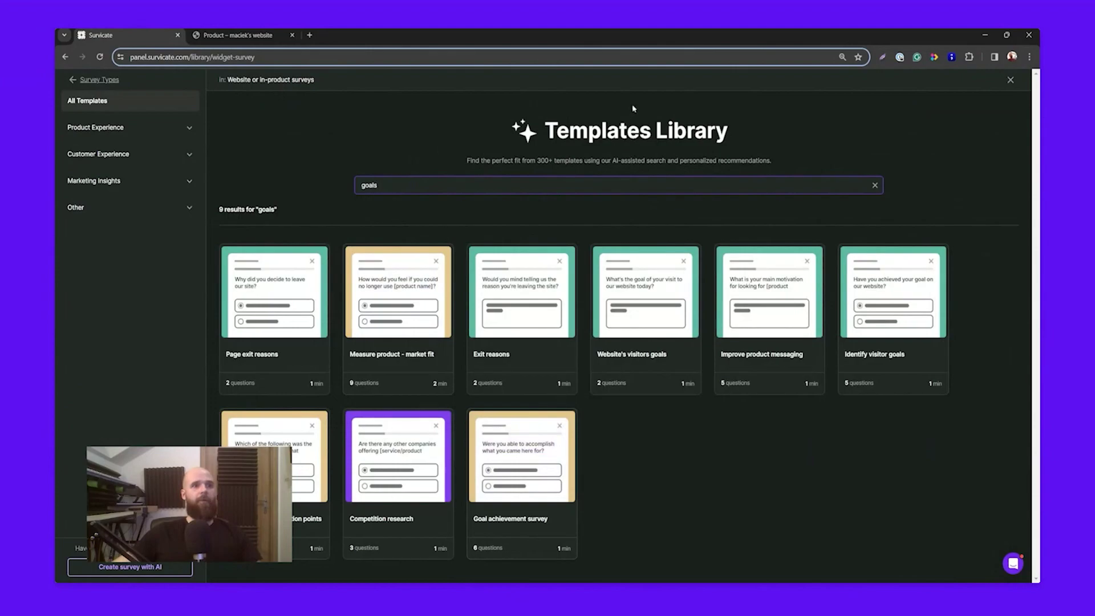
pyautogui.hotkey('alt', 'Tab')
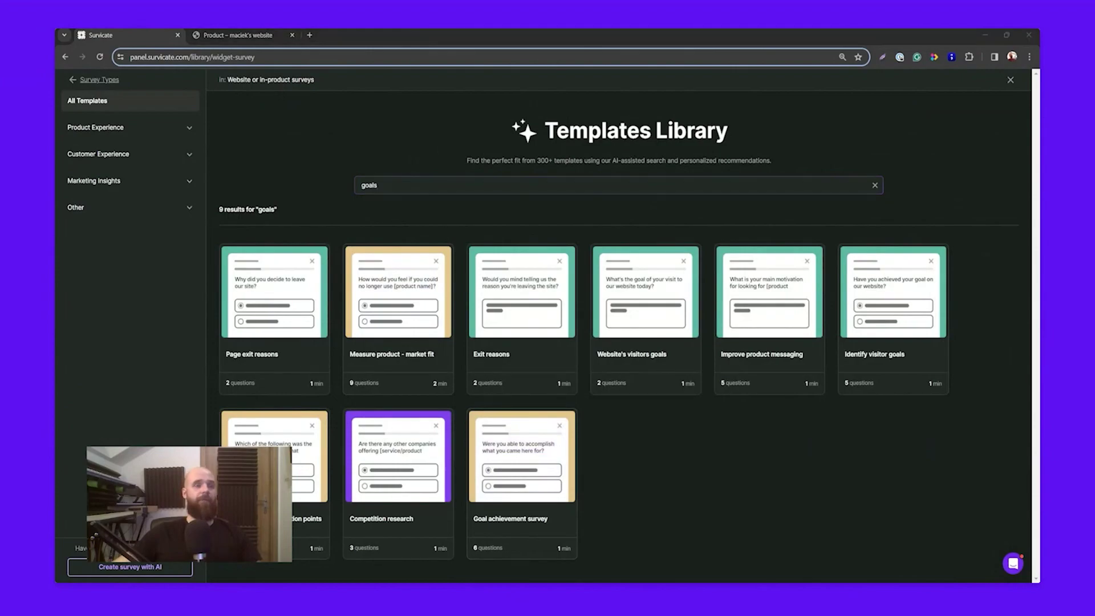
pyautogui.click(635, 282)
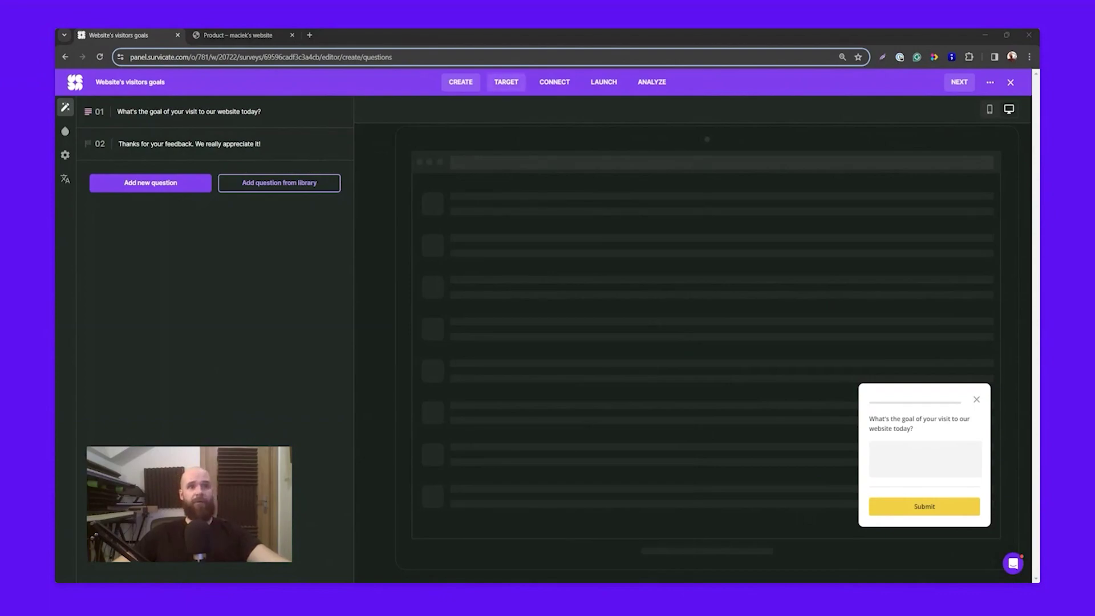
# Target the survey to only certain pages, using an exact URL match for the b2bservices.xyz test site's homepage.
pyautogui.click(506, 81)
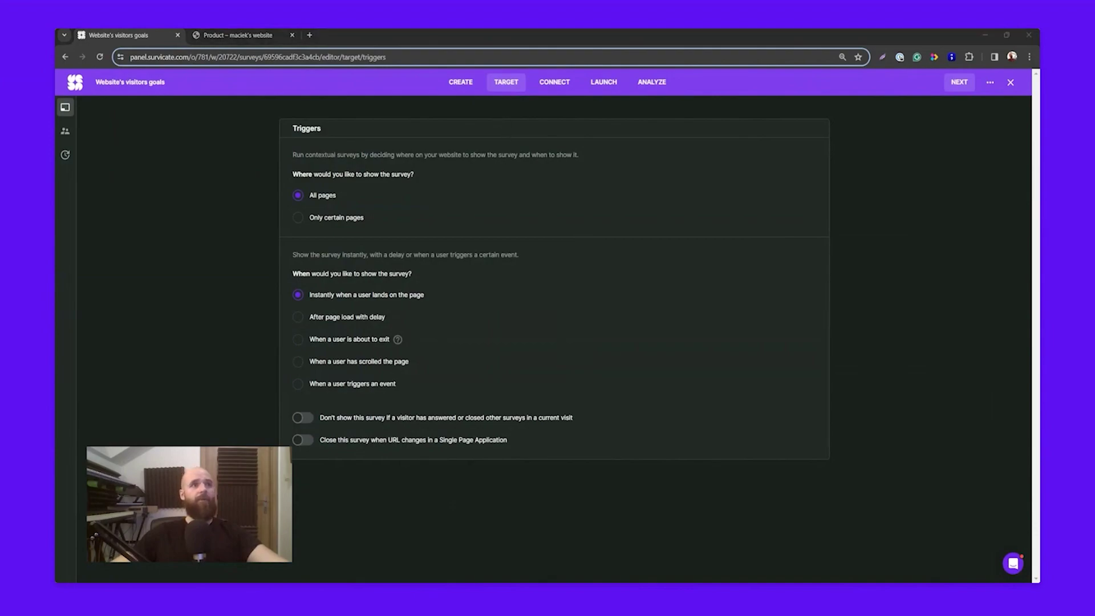
pyautogui.click(319, 218)
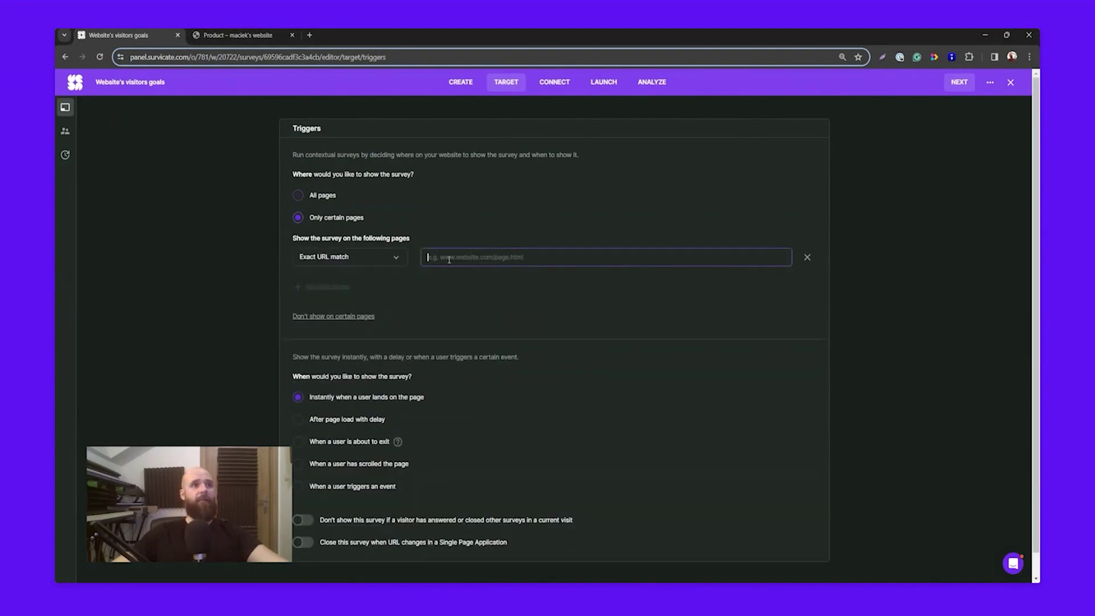
pyautogui.write('https://maciej.b2bservices.xyz/')
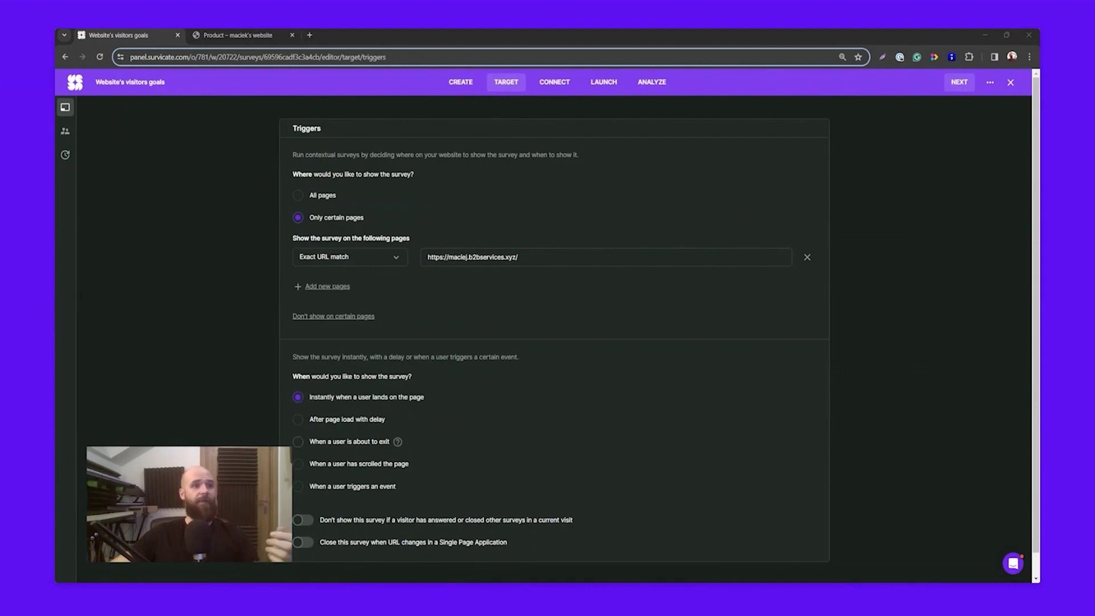
# Show the visitor goals survey 3 seconds after page load, and start it now before returning to the survey list.
pyautogui.click(298, 419)
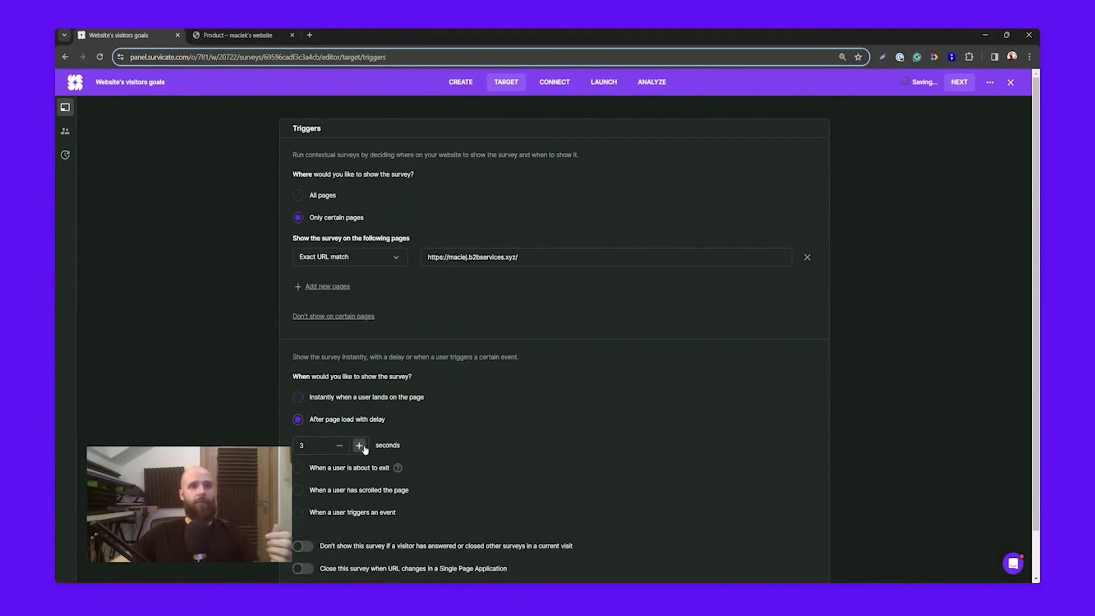
pyautogui.click(599, 84)
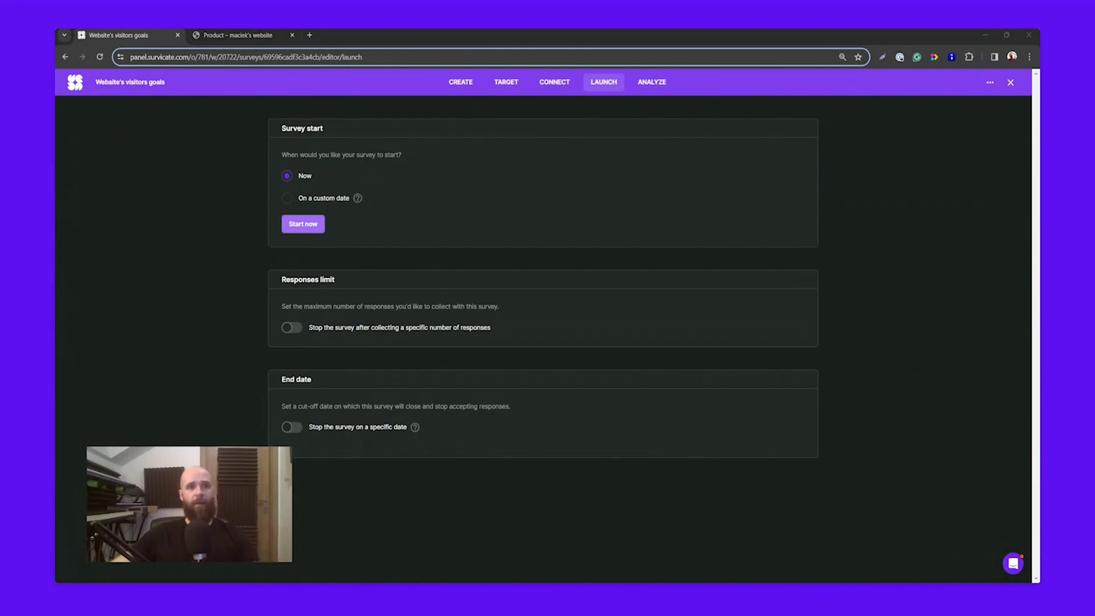
pyautogui.click(302, 225)
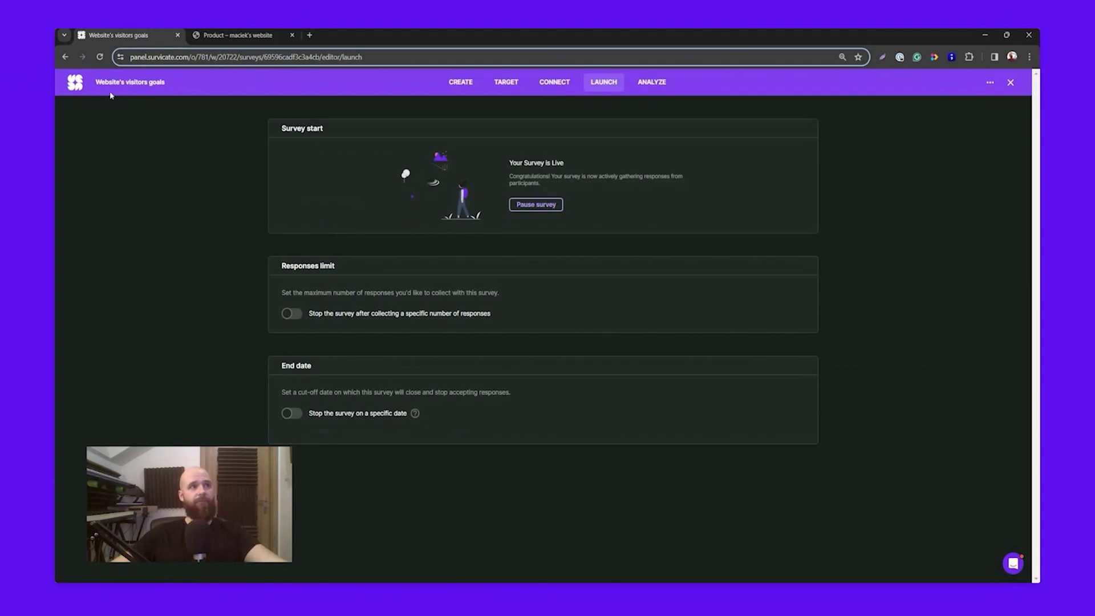
pyautogui.click(76, 83)
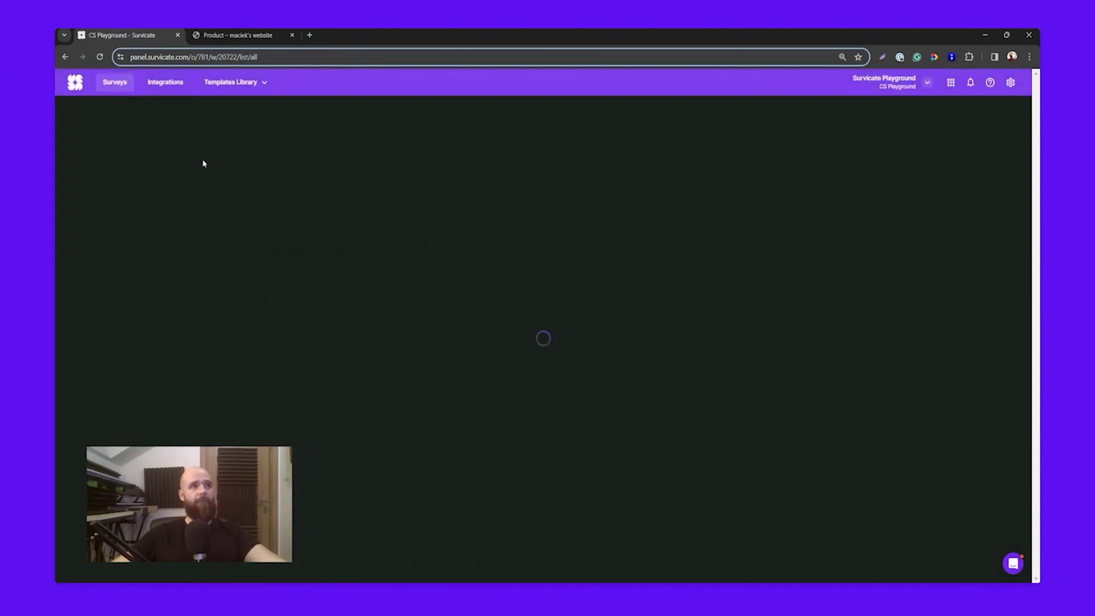
# Create another website or in-product survey from the "Improve messaging clarity" template, searching the template library for "messaging".
pyautogui.click(234, 141)
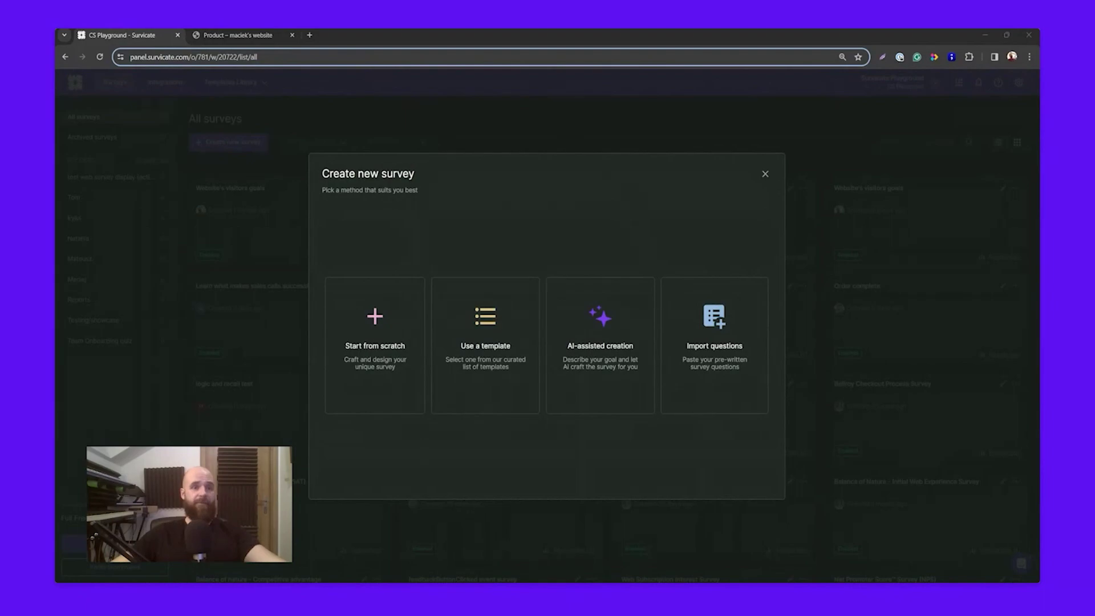
pyautogui.click(471, 333)
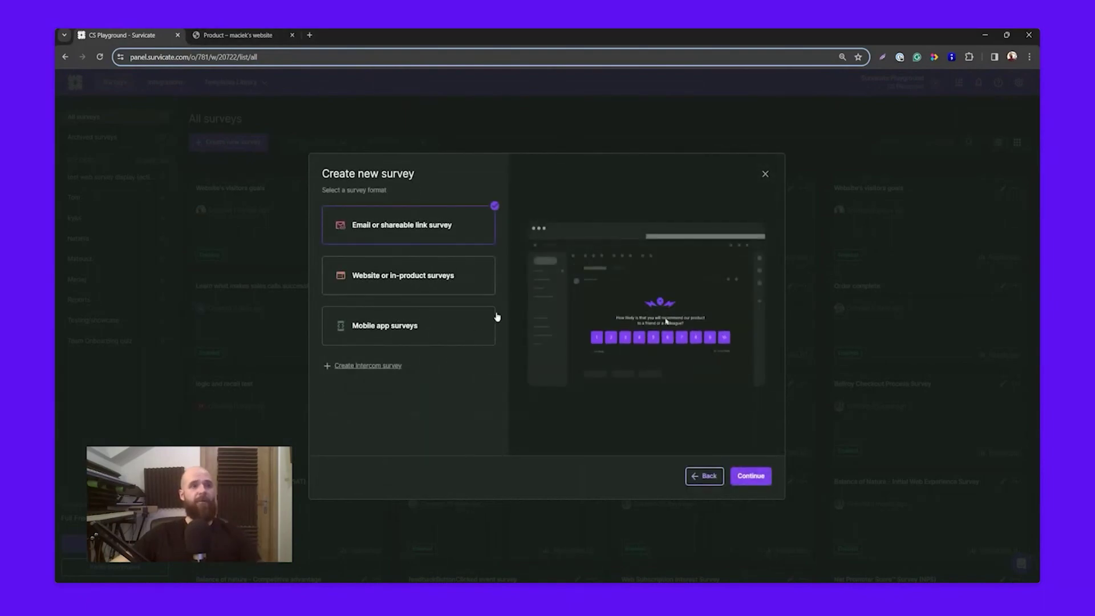
pyautogui.click(432, 285)
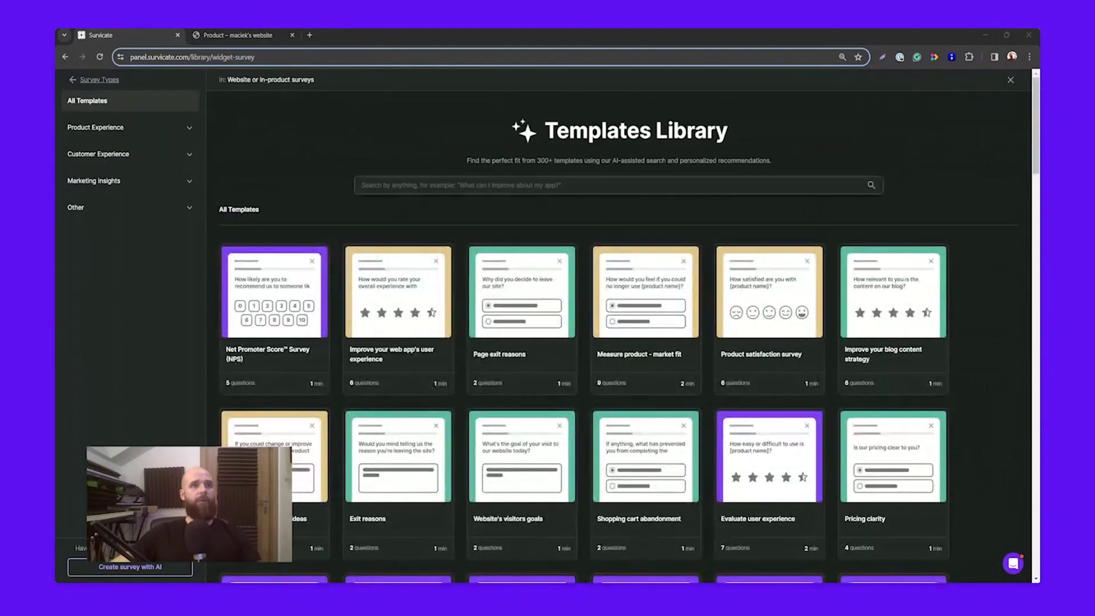
pyautogui.write('mes')
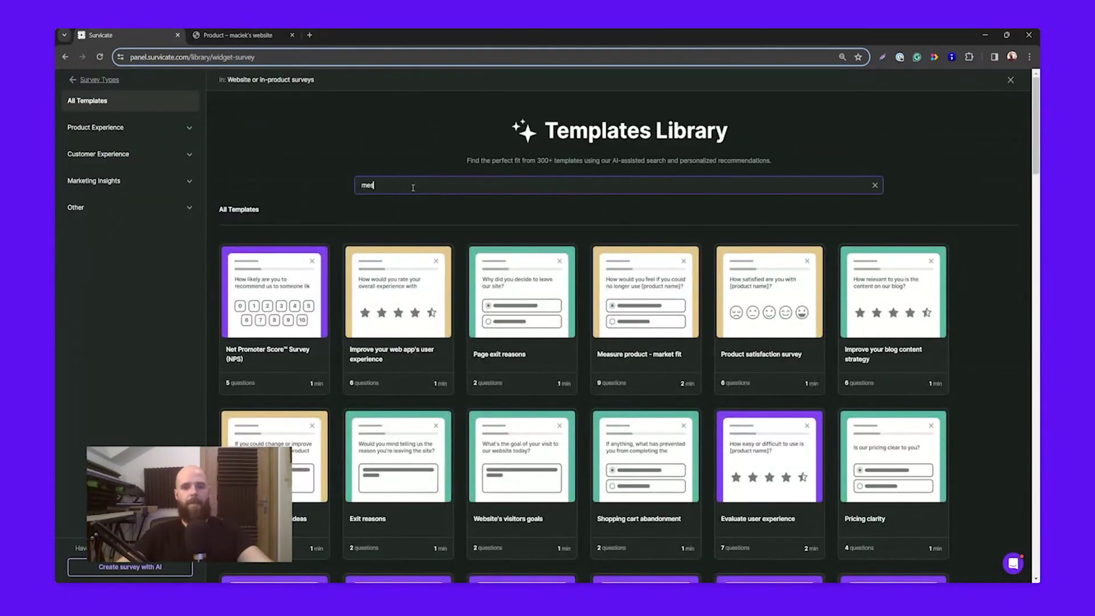
pyautogui.write('saging')
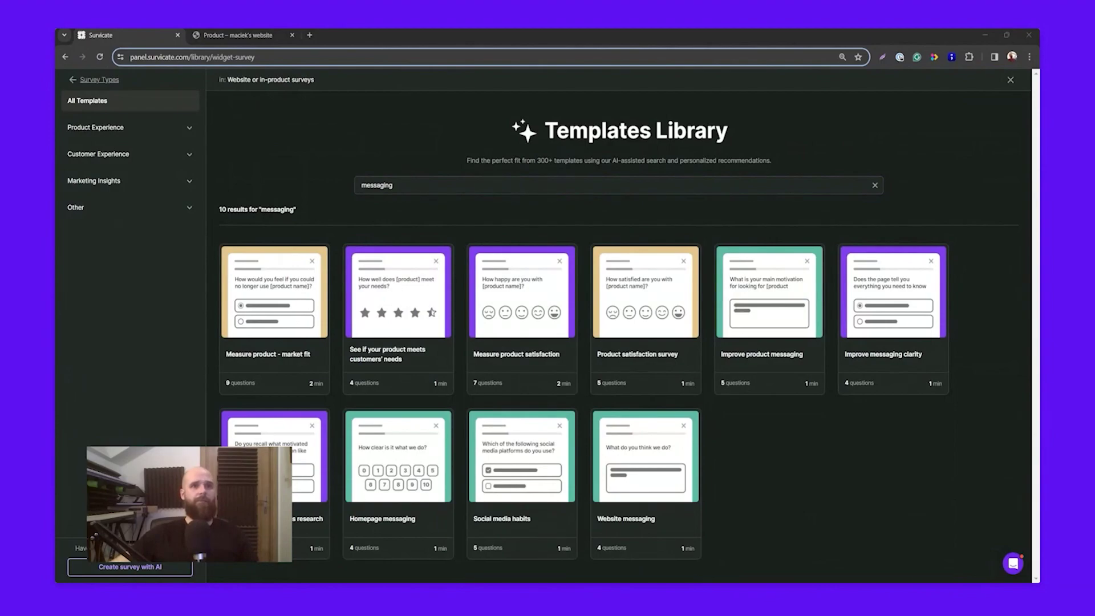
pyautogui.moveTo(893, 303)
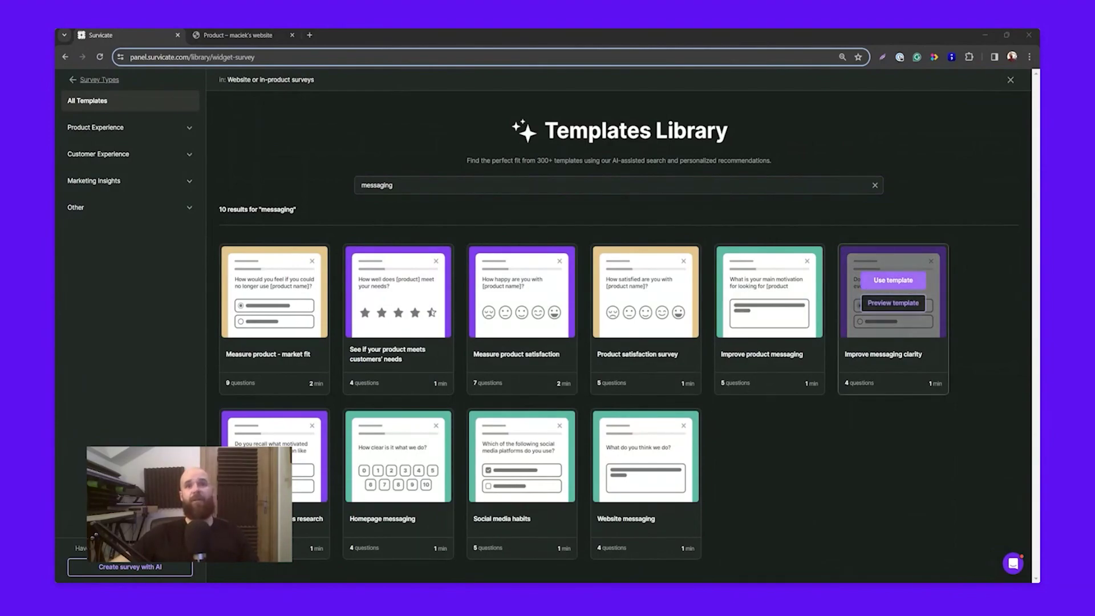
pyautogui.click(893, 285)
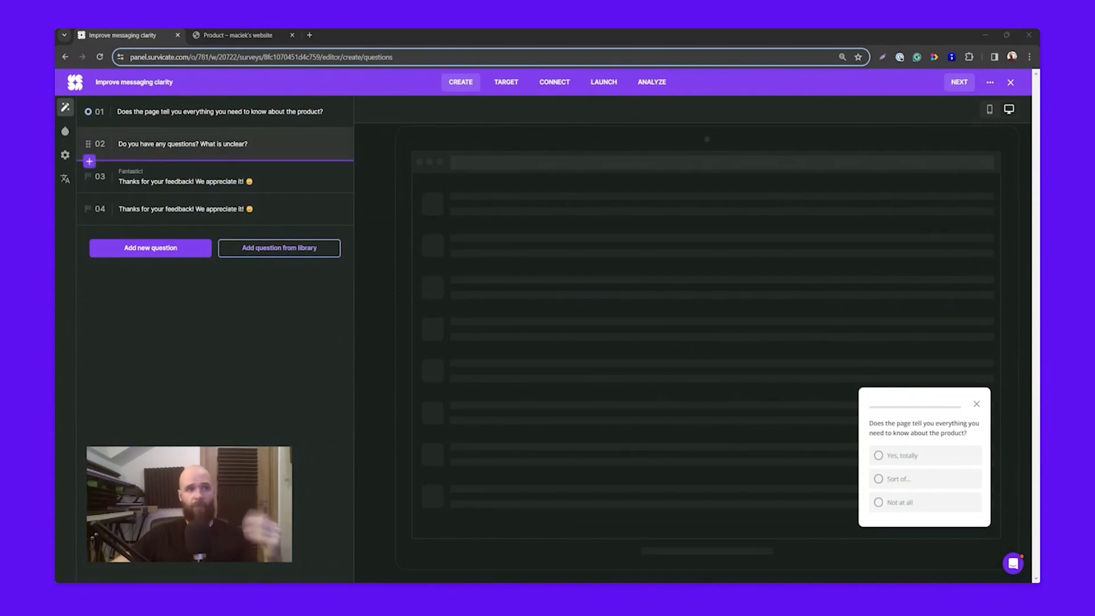
# Limit the messaging clarity survey to only certain pages, using an exact URL match for the test site's /sample-page/ address.
pyautogui.click(506, 82)
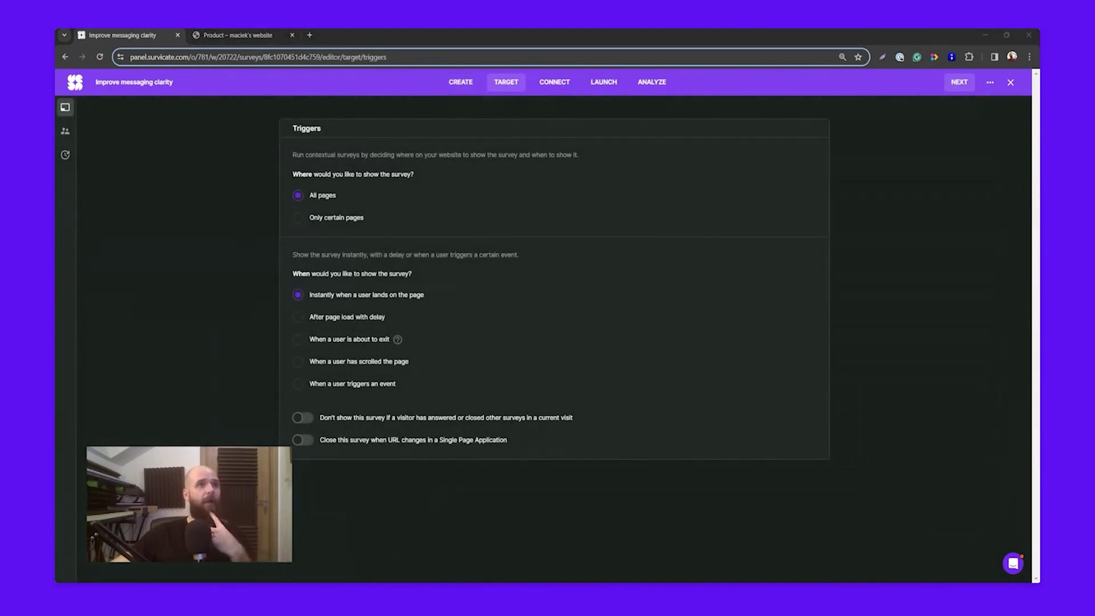
pyautogui.click(298, 217)
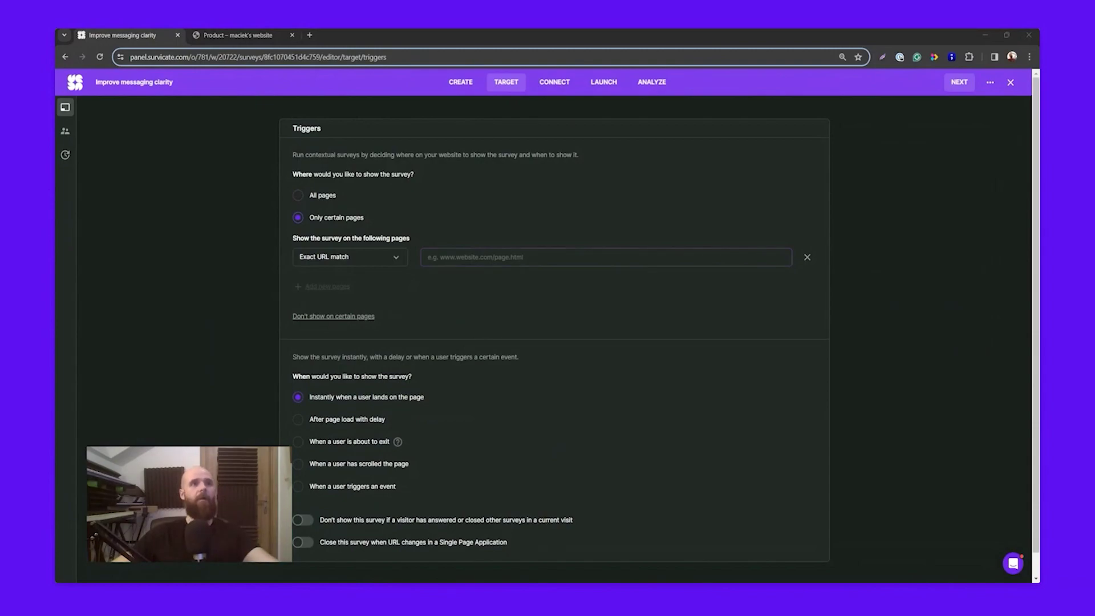
pyautogui.write('https://maciej.b2bservices.xyz/sample-page/')
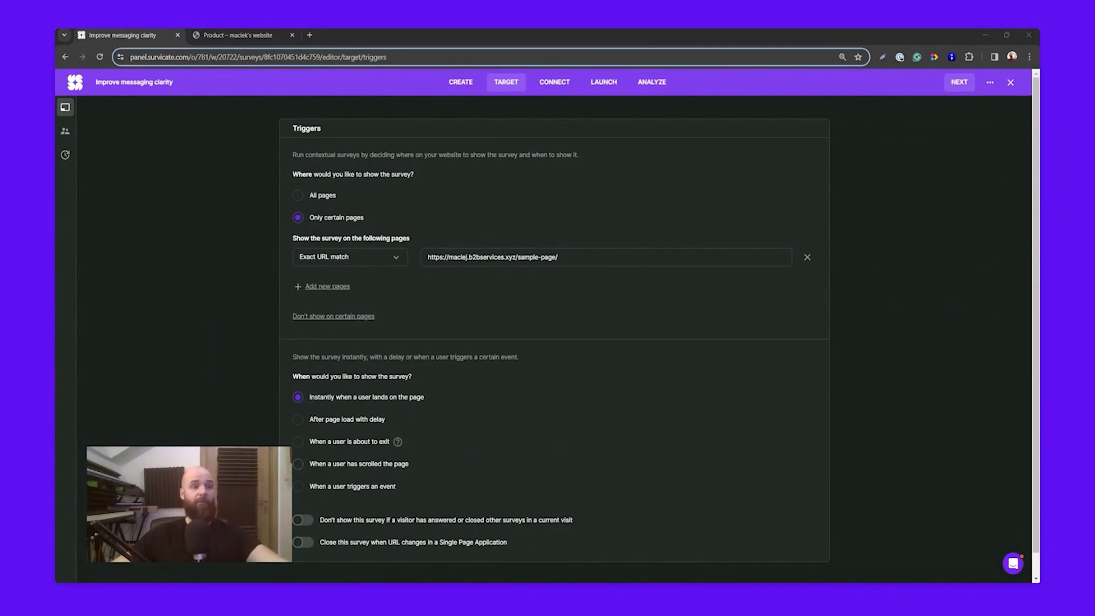
# Trigger the messaging clarity survey when a user has scrolled 50% of the page, and start the survey now.
pyautogui.click(322, 464)
pyautogui.click(362, 491)
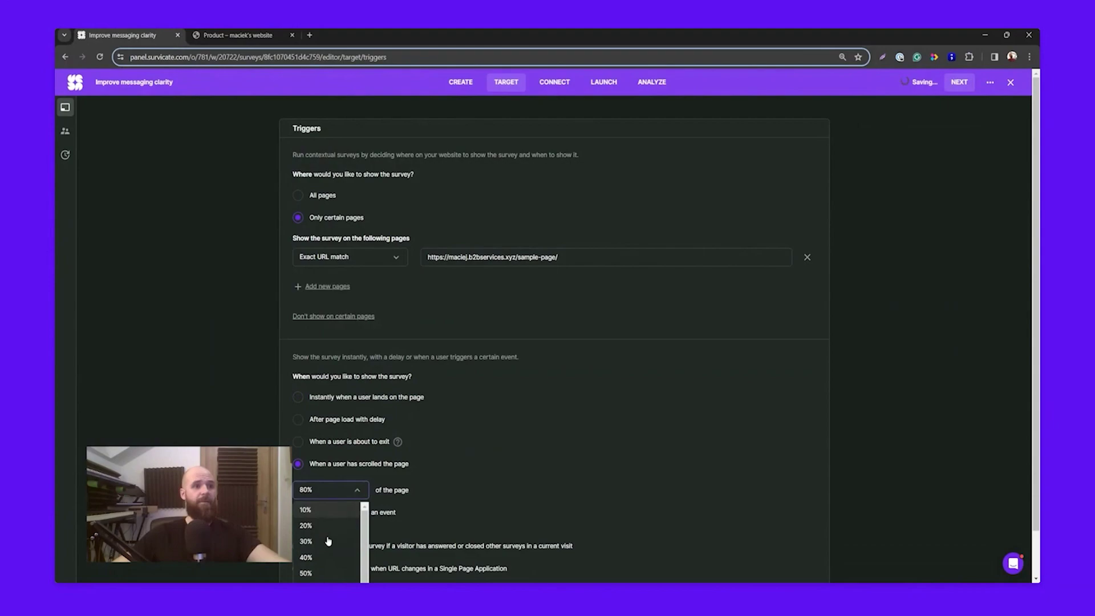
pyautogui.click(316, 574)
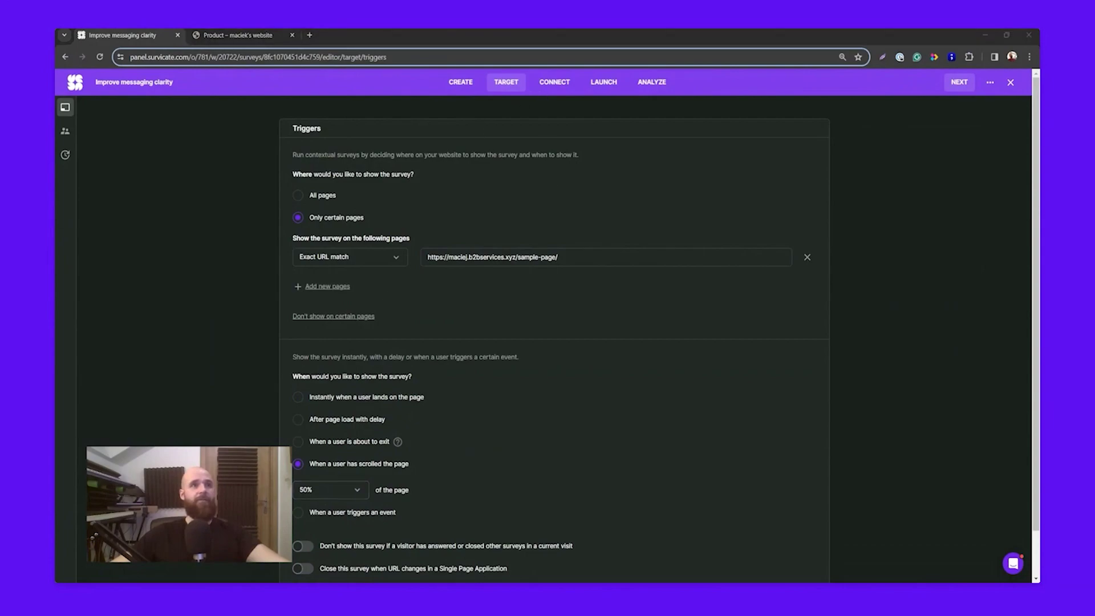
pyautogui.click(604, 82)
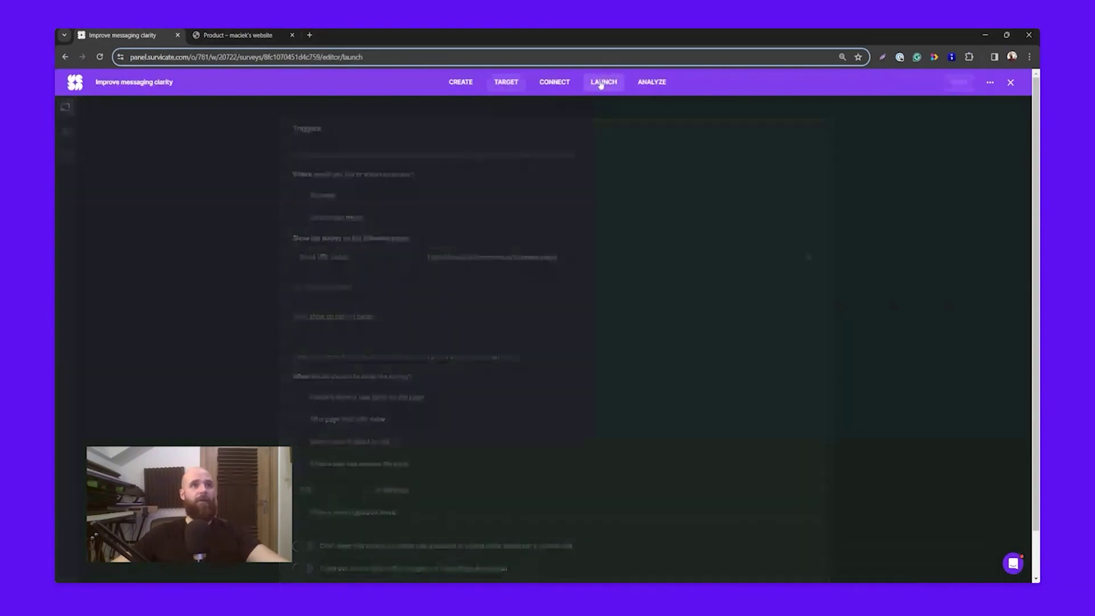
pyautogui.click(302, 231)
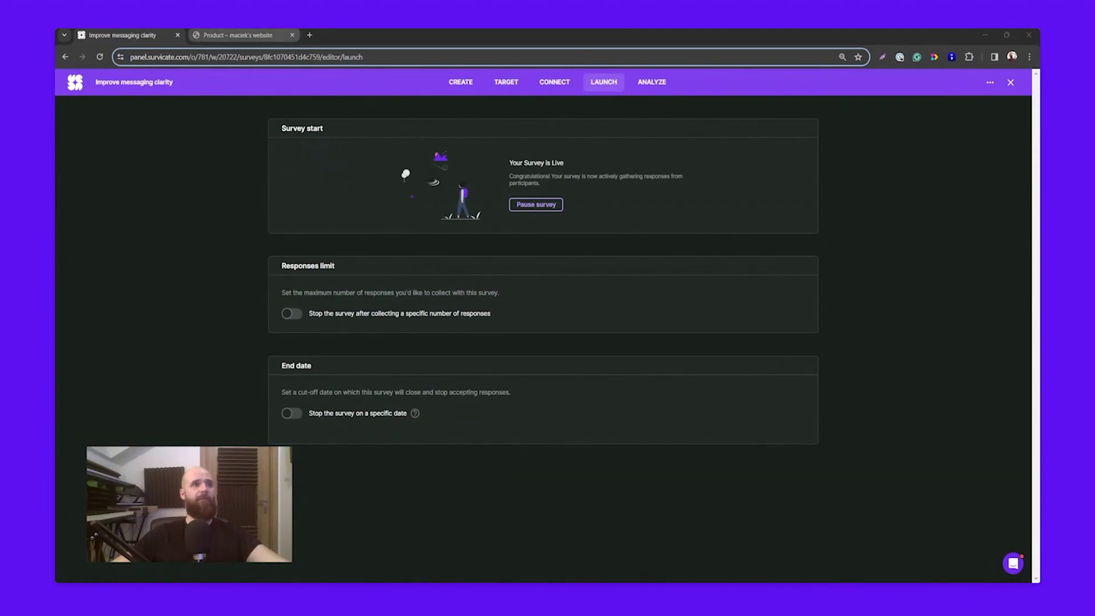
# Check the live surveys on the test website by viewing its homepage and browsing down the E-Shop page.
pyautogui.hotkey('ctrl', 'Tab')
pyautogui.click(283, 102)
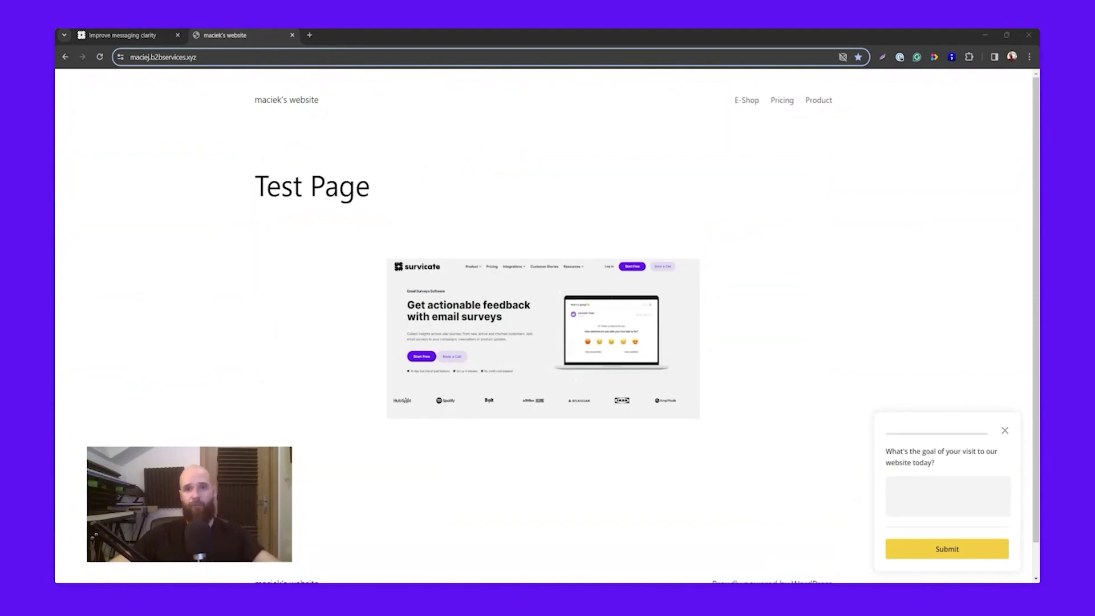
pyautogui.click(948, 495)
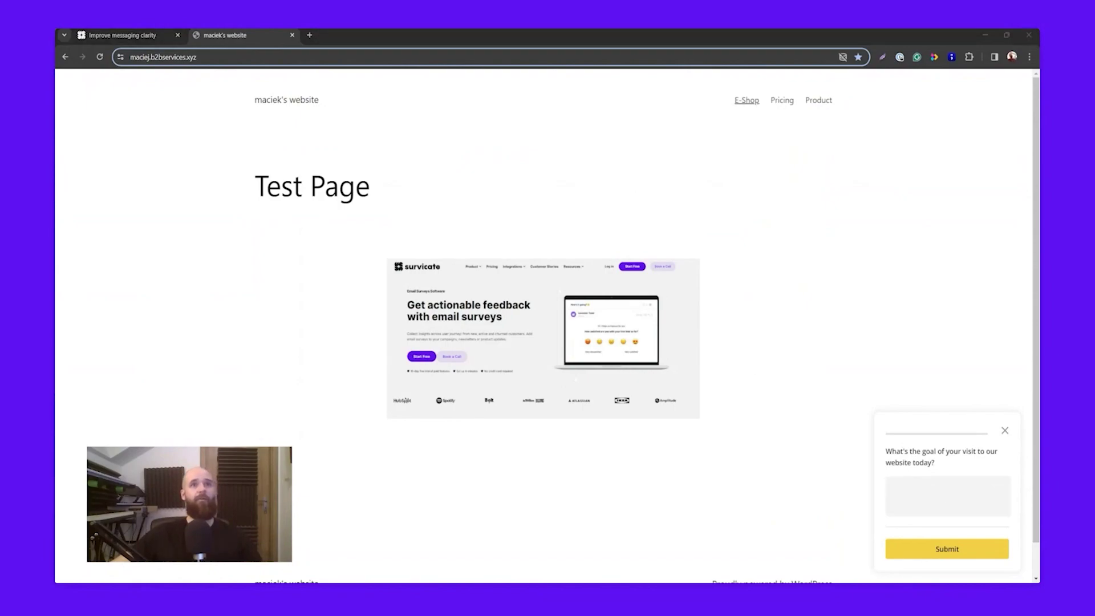
pyautogui.click(741, 103)
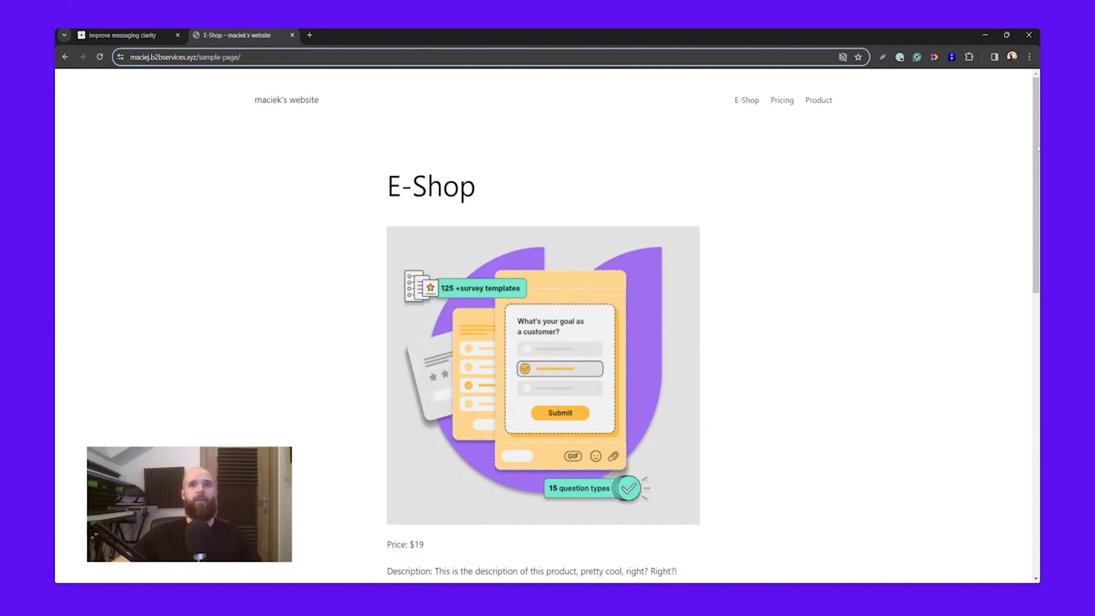
pyautogui.scroll(-5, 1037, 171)
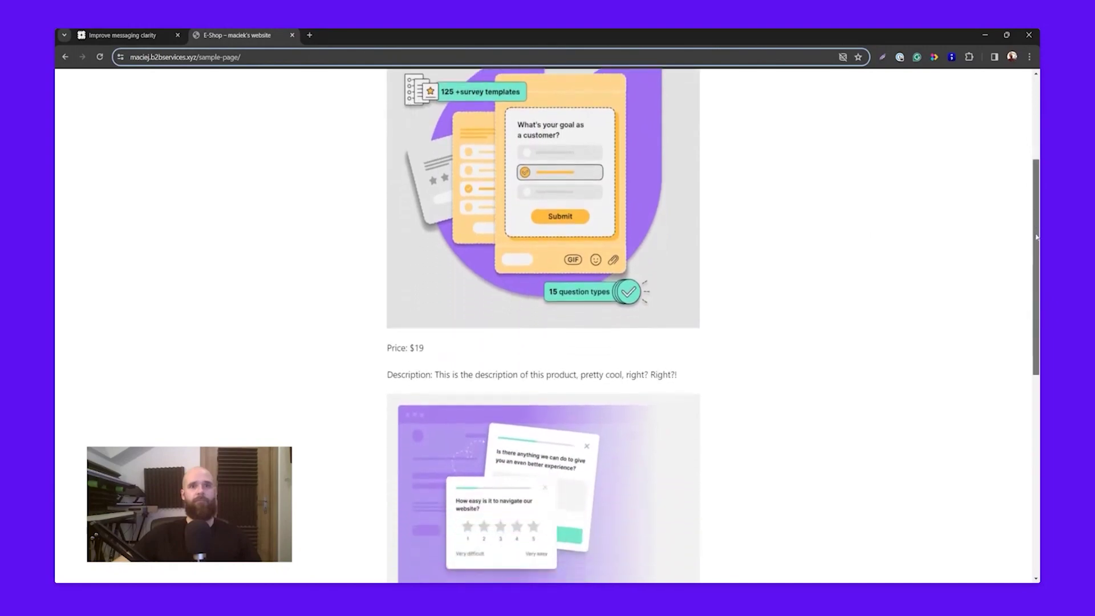
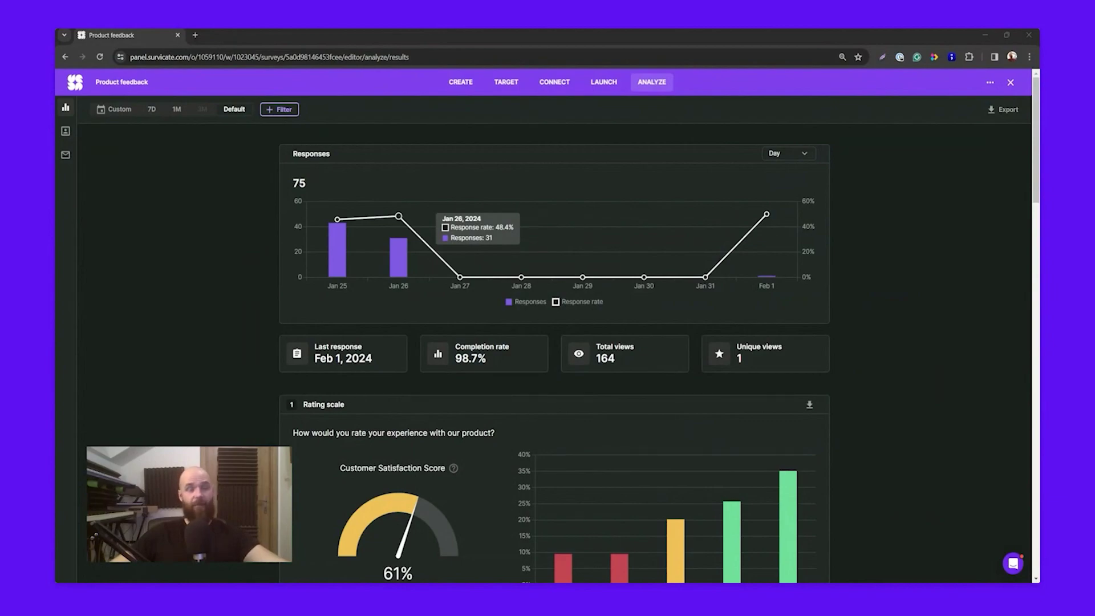
# Review the Product feedback survey's results and list all responses to the improvement suggestions question.
pyautogui.scroll(-3, 459, 278)
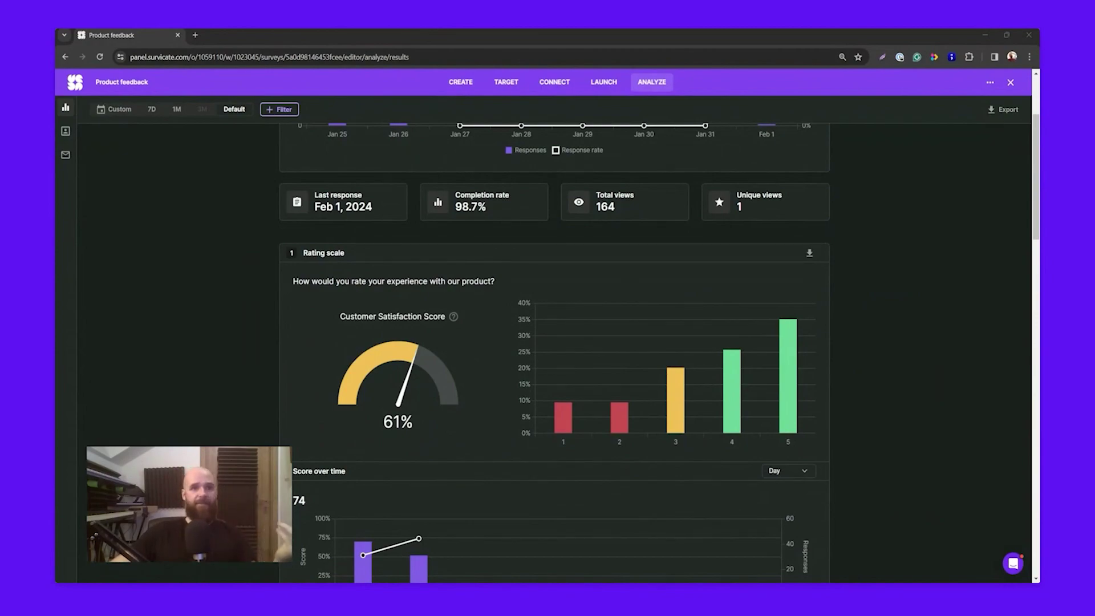
pyautogui.scroll(-1, 554, 353)
pyautogui.scroll(-15, 553, 353)
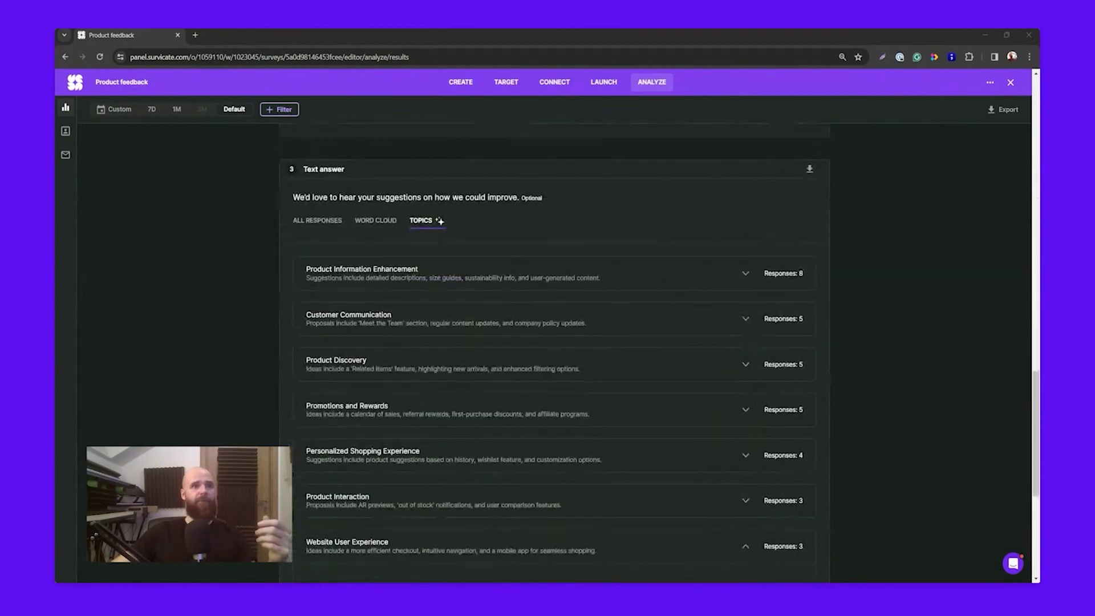
pyautogui.scroll(3, 327, 312)
pyautogui.click(327, 312)
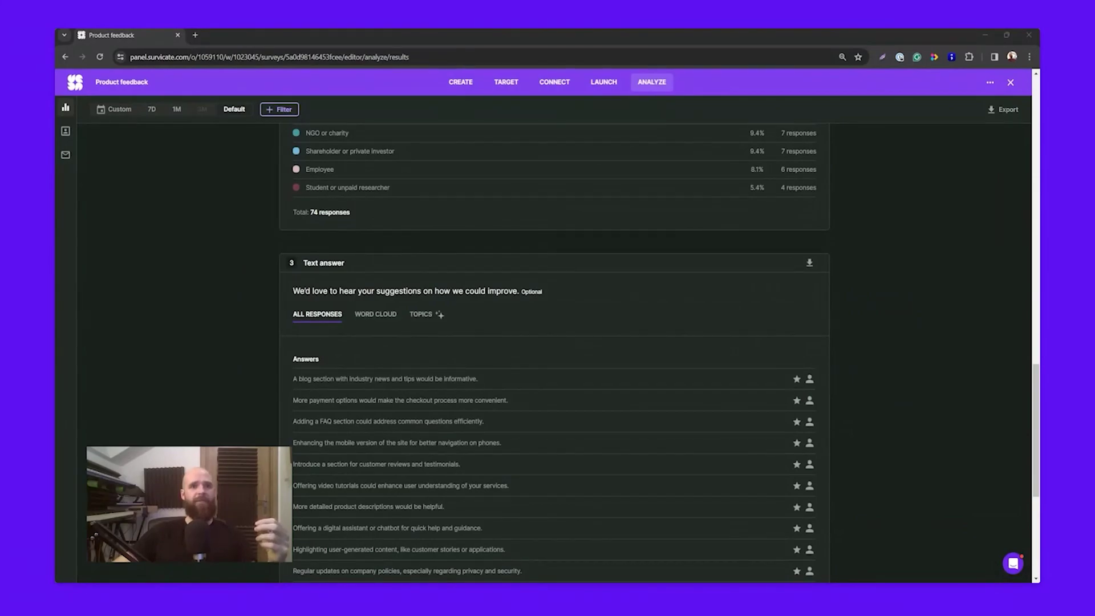
# Skim the individual answers to the improvement suggestions question and display them as a word cloud.
pyautogui.scroll(-5, 555, 342)
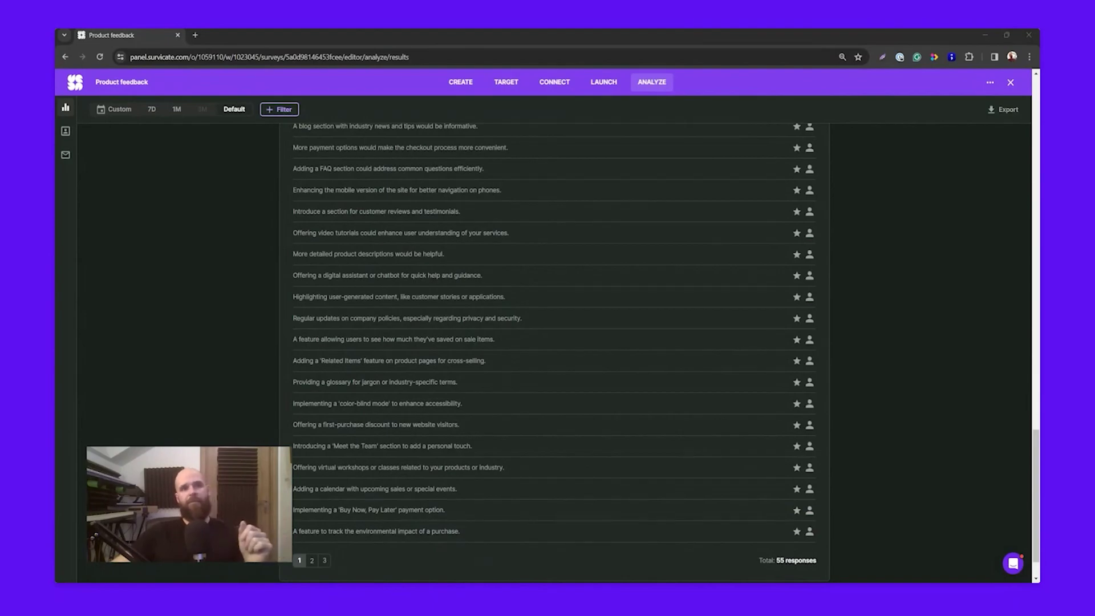
pyautogui.scroll(5, 553, 342)
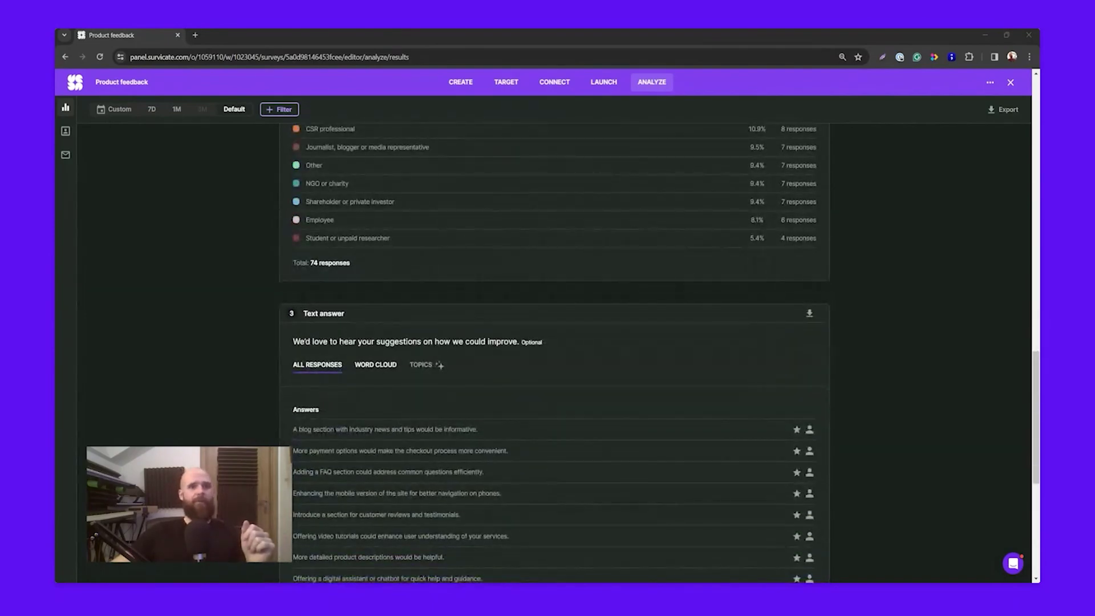
pyautogui.click(375, 364)
pyautogui.scroll(-2, 369, 419)
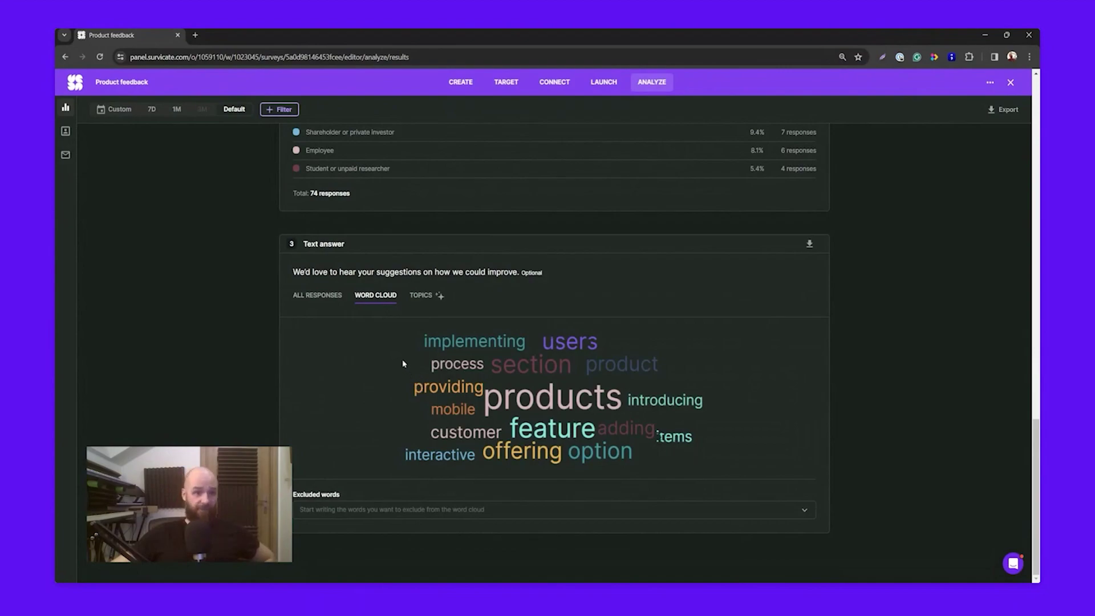
# Show the improvement suggestions grouped by topic and look over the main topics.
pyautogui.click(427, 296)
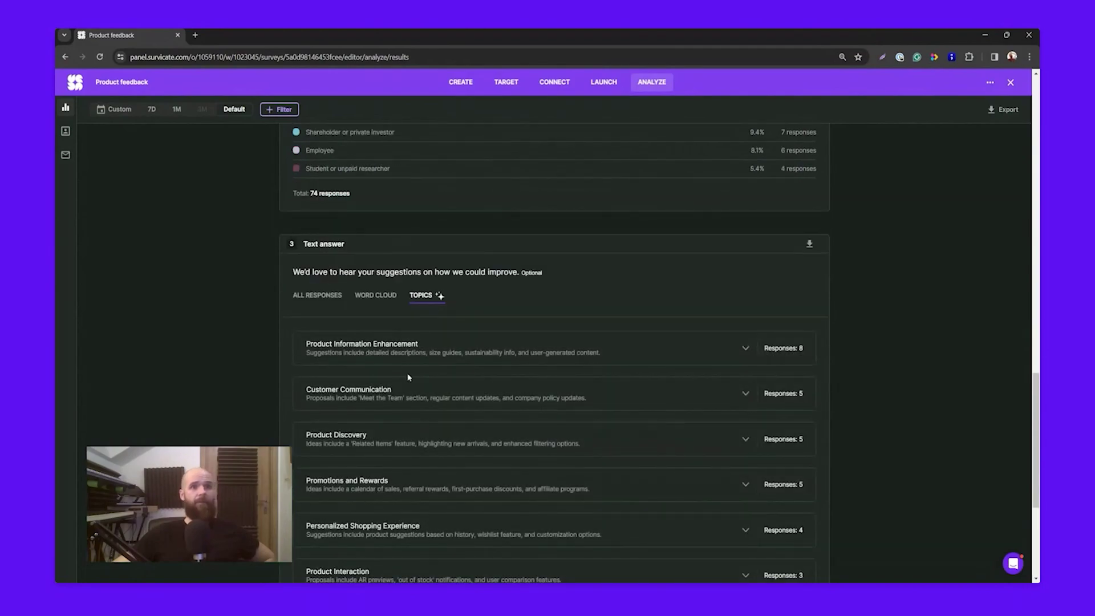
pyautogui.scroll(-1, 409, 376)
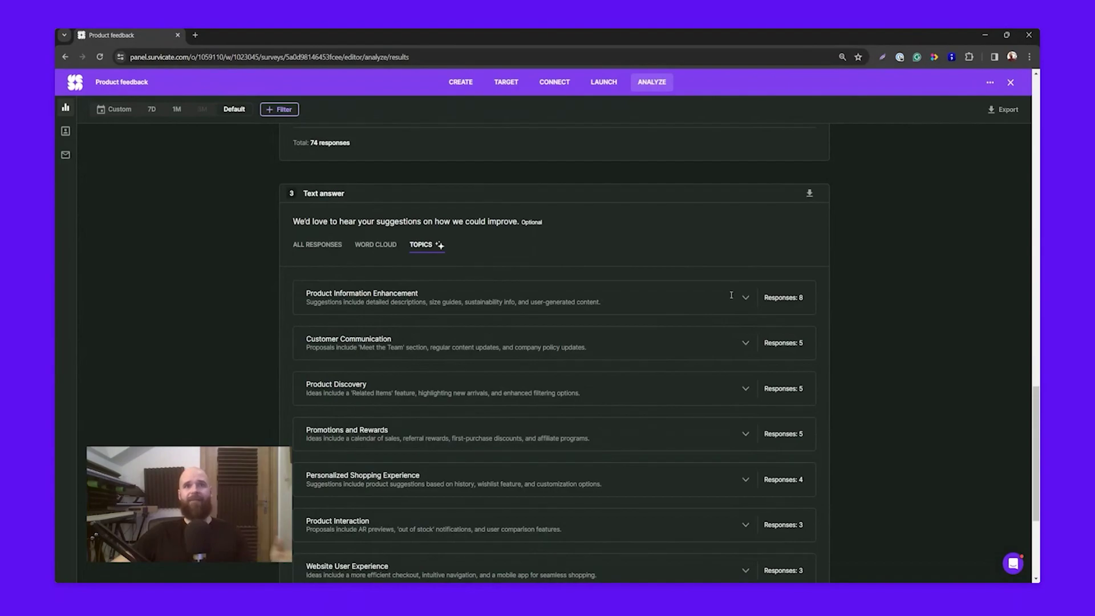
pyautogui.scroll(1, 439, 365)
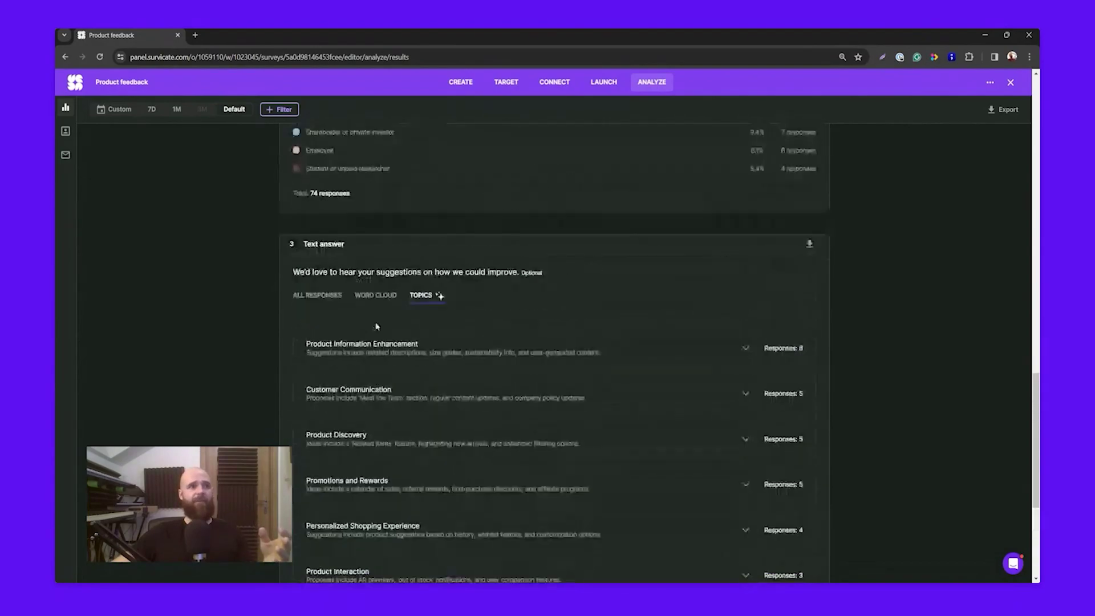
# Go back to the full list of responses to the improvement suggestions question and skim through it.
pyautogui.click(319, 298)
pyautogui.scroll(-2, 316, 393)
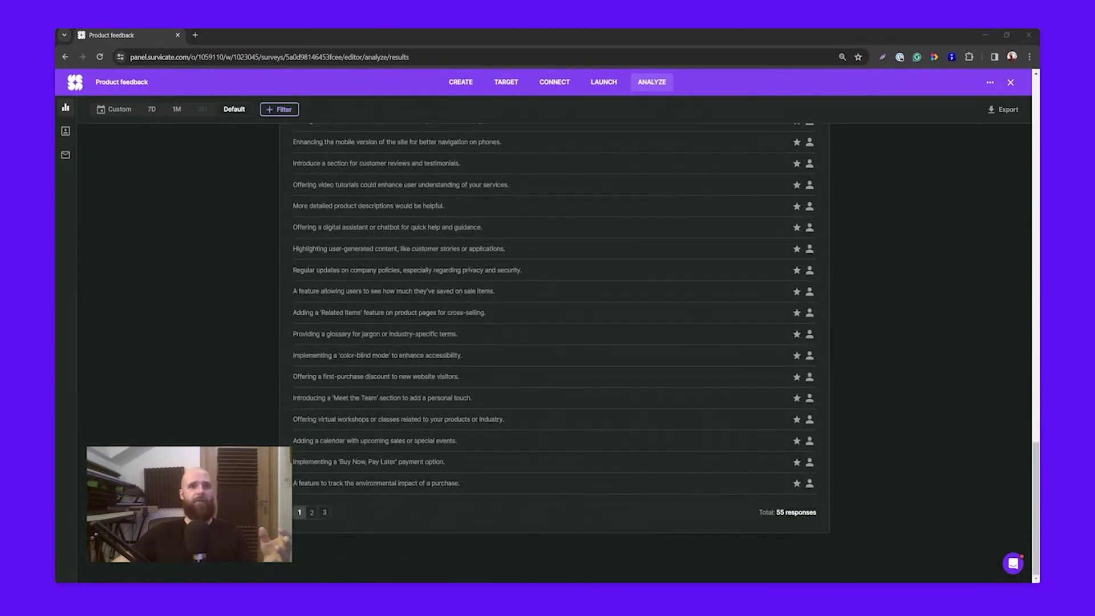
pyautogui.scroll(4, 439, 342)
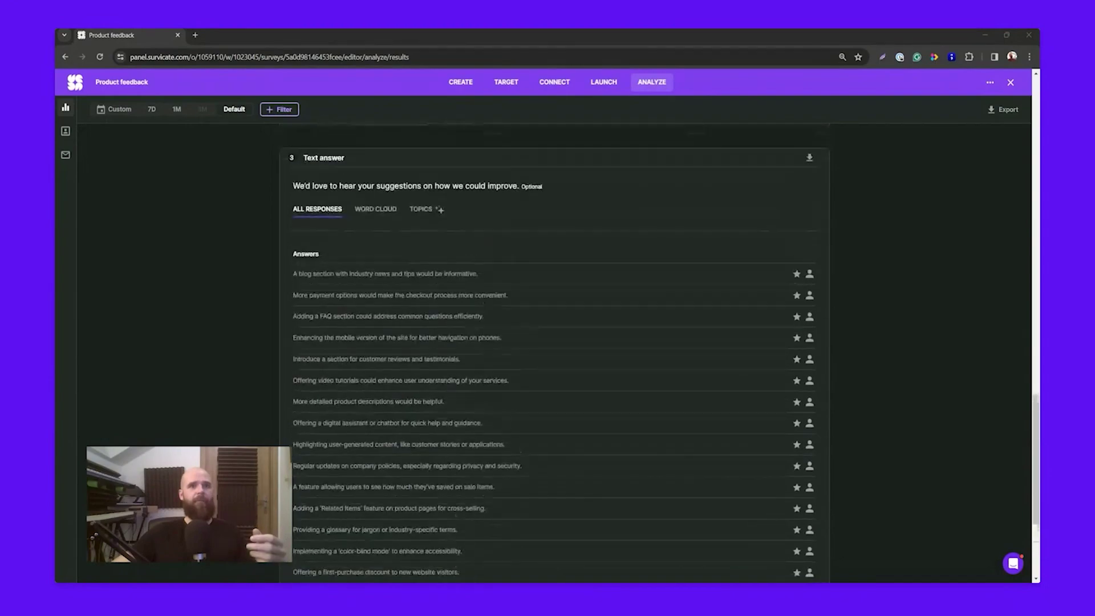
# Review the suggestions by topic again and expand the Website User Experience topic to read its answers.
pyautogui.click(423, 217)
pyautogui.scroll(-2, 442, 297)
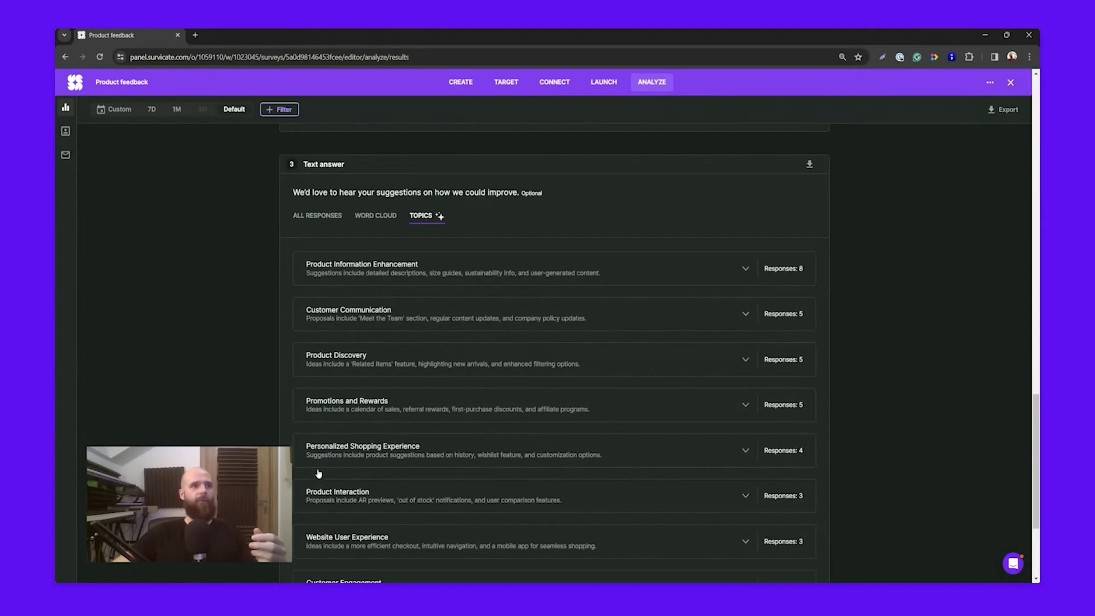
pyautogui.scroll(-3, 319, 539)
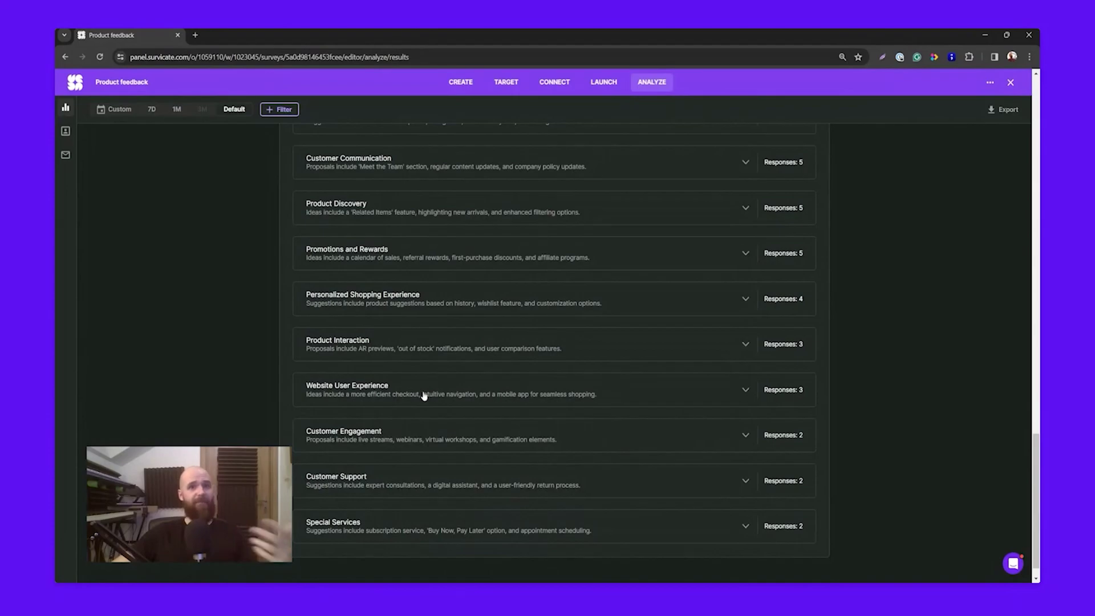
pyautogui.scroll(3, 423, 396)
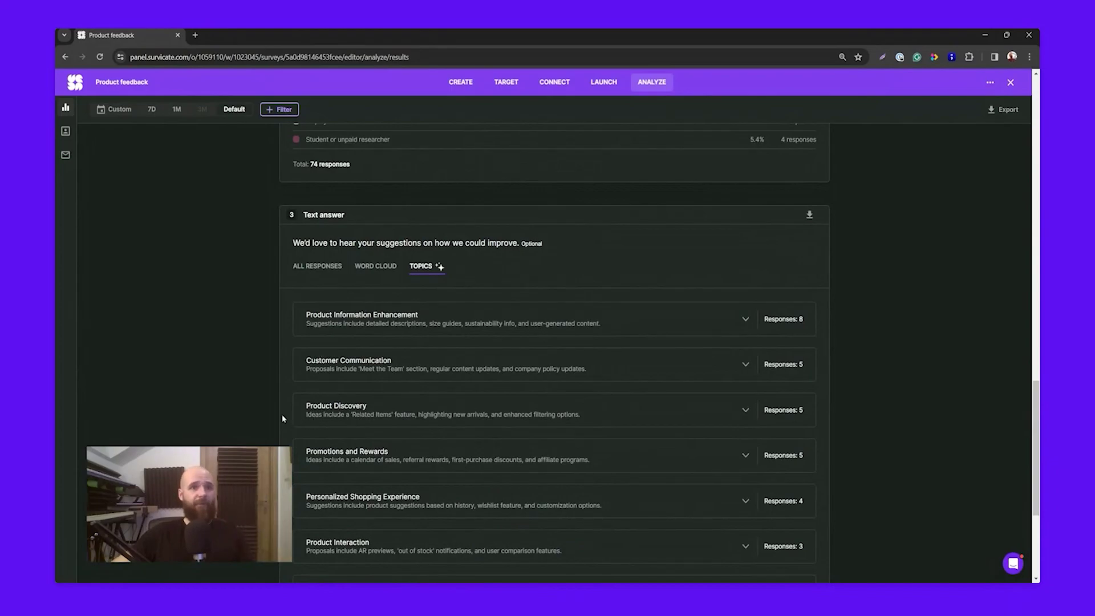
pyautogui.scroll(-2, 272, 445)
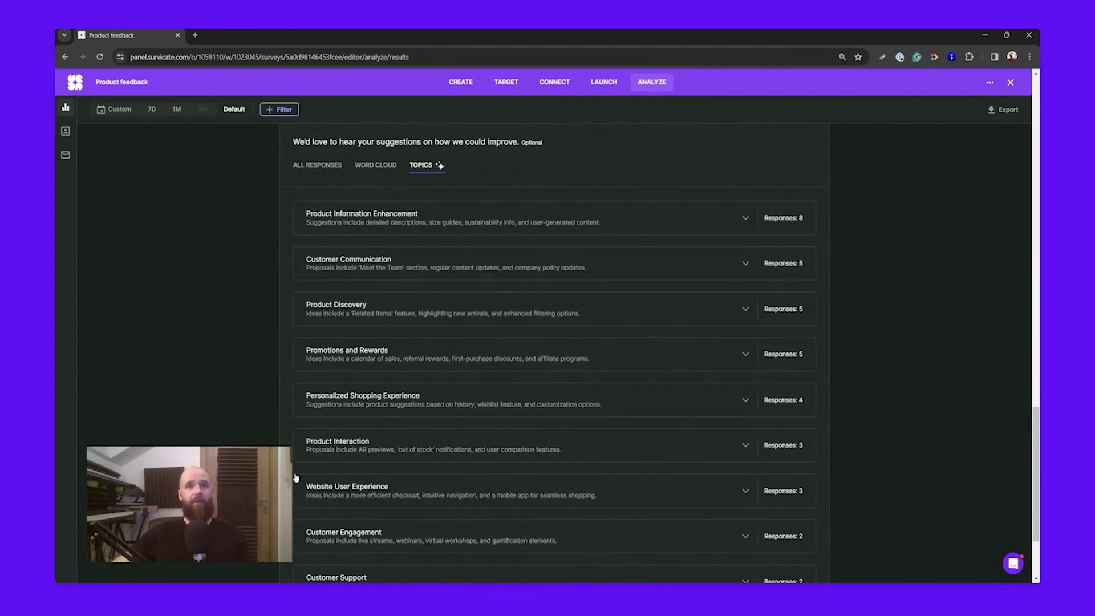
pyautogui.click(379, 491)
pyautogui.scroll(-5, 382, 494)
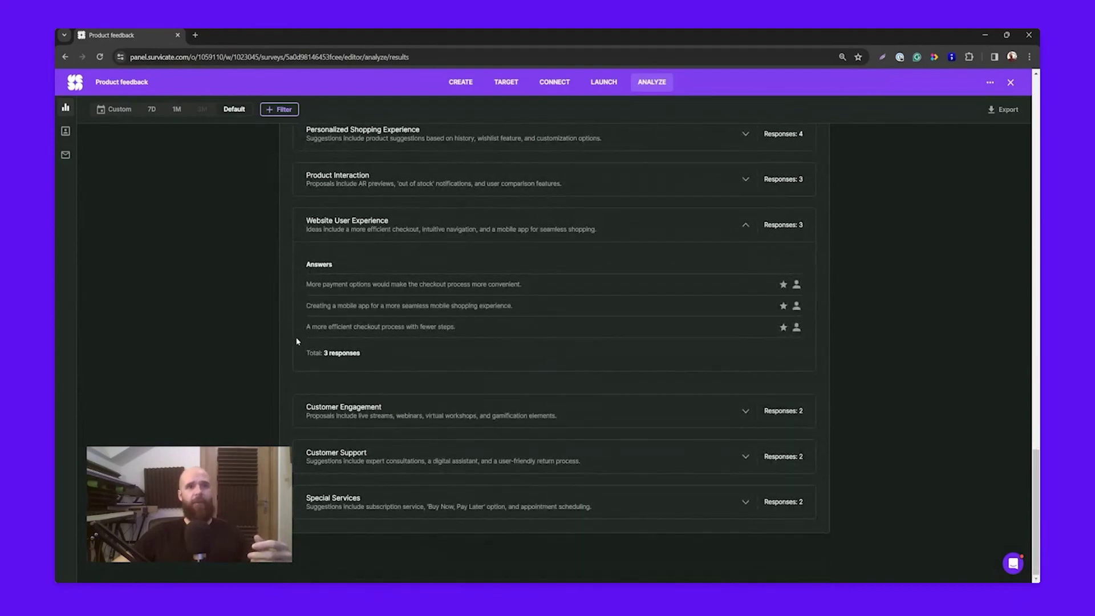
pyautogui.scroll(3, 276, 349)
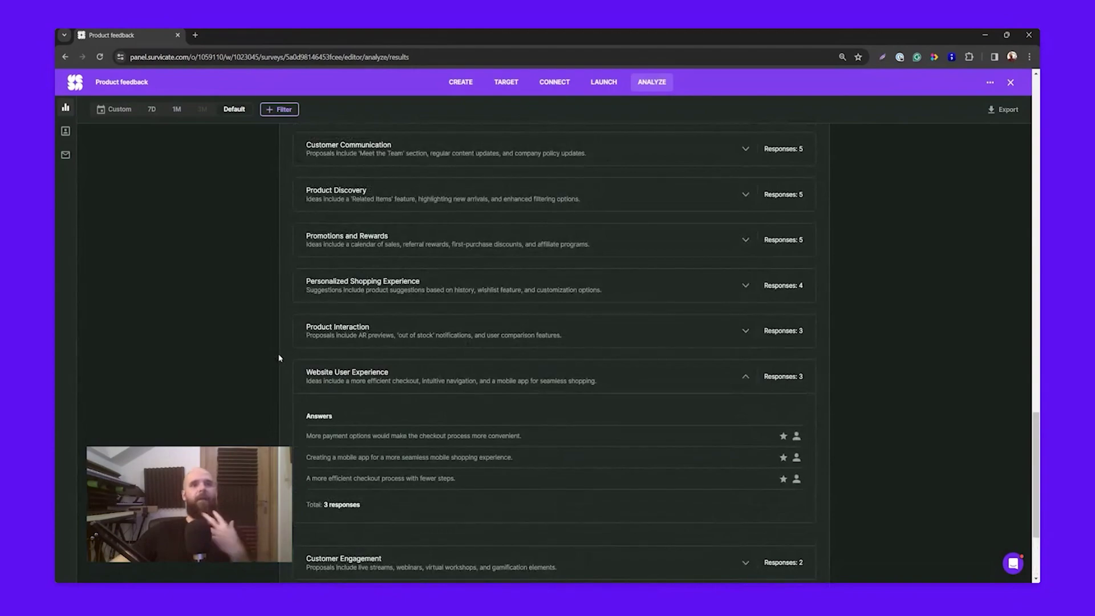